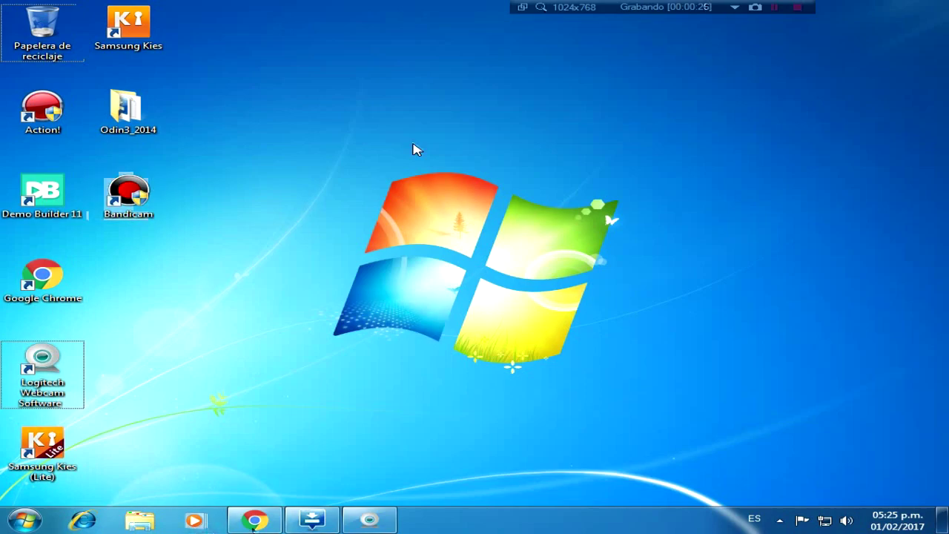
# Step: Switch to Chrome and review the Windows download options for Kies and Kies3 on Samsung's Kies support page
pyautogui.click(271, 511)
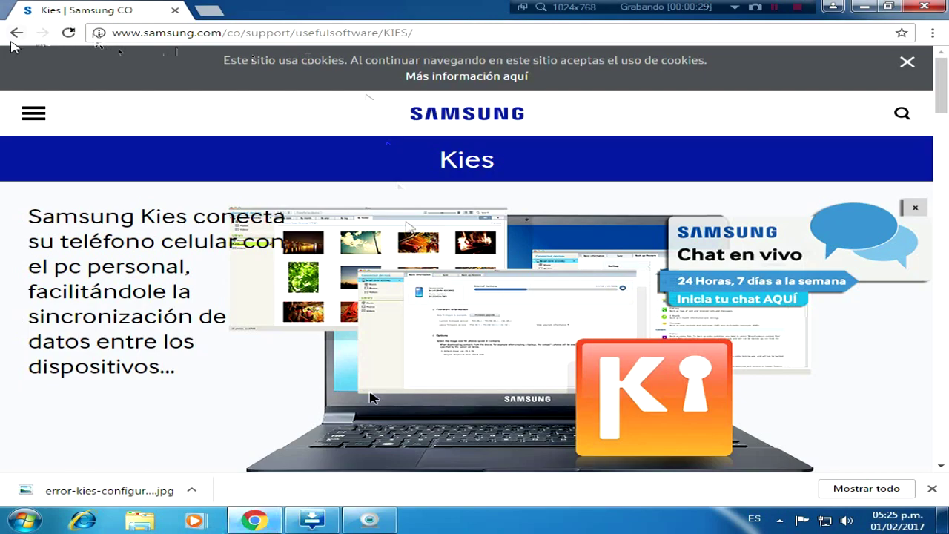
pyautogui.moveTo(414, 33); pyautogui.dragTo(44, 41)
pyautogui.scroll(-4, 371, 398)
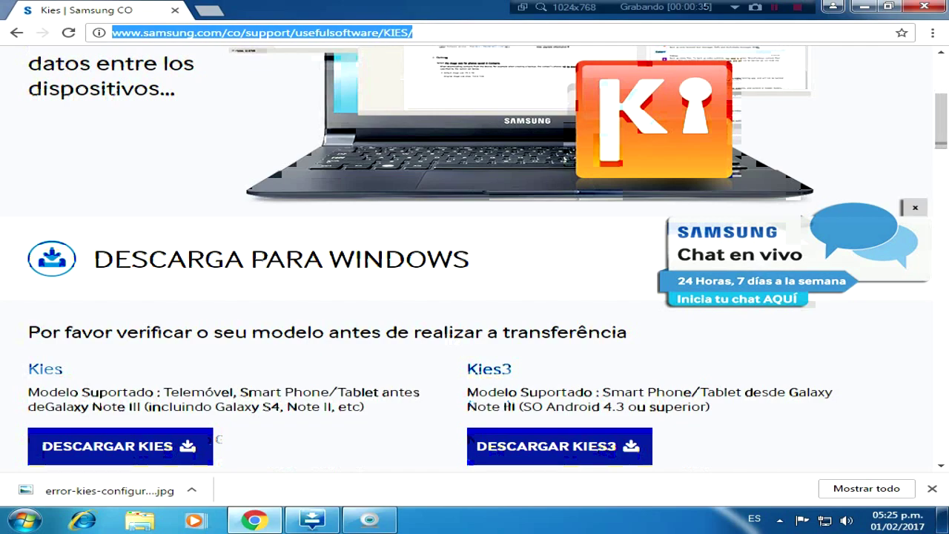
pyautogui.scroll(3, 474, 260)
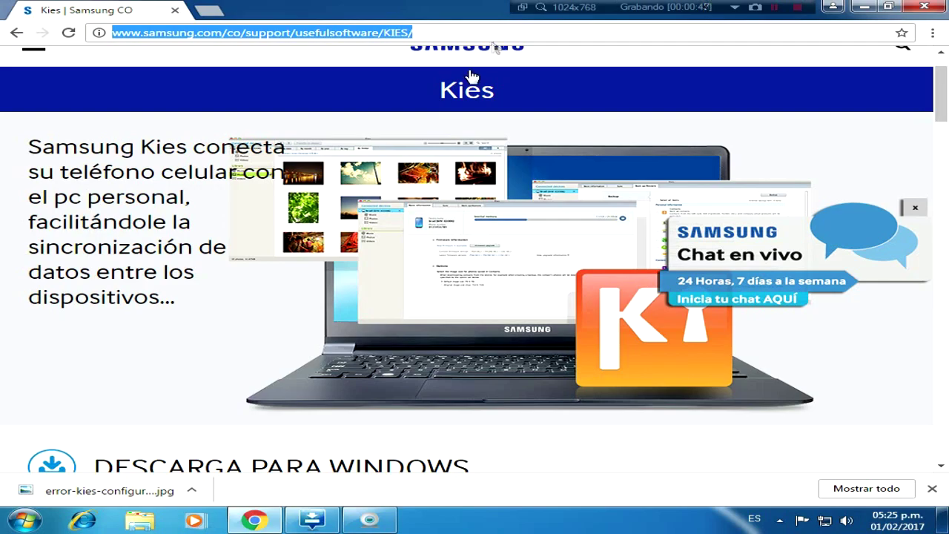
pyautogui.scroll(-3, 380, 215)
pyautogui.scroll(-3, 378, 215)
pyautogui.scroll(2, 375, 213)
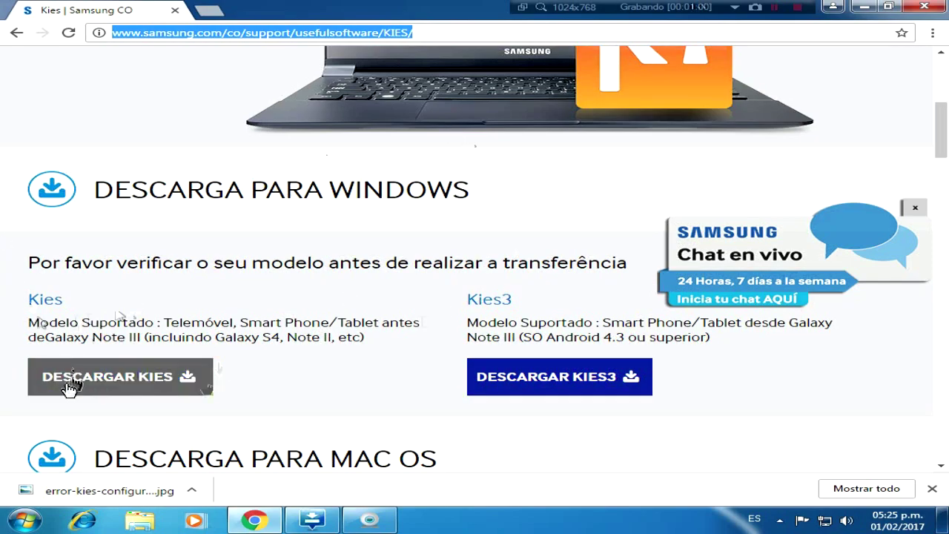
pyautogui.click(333, 380)
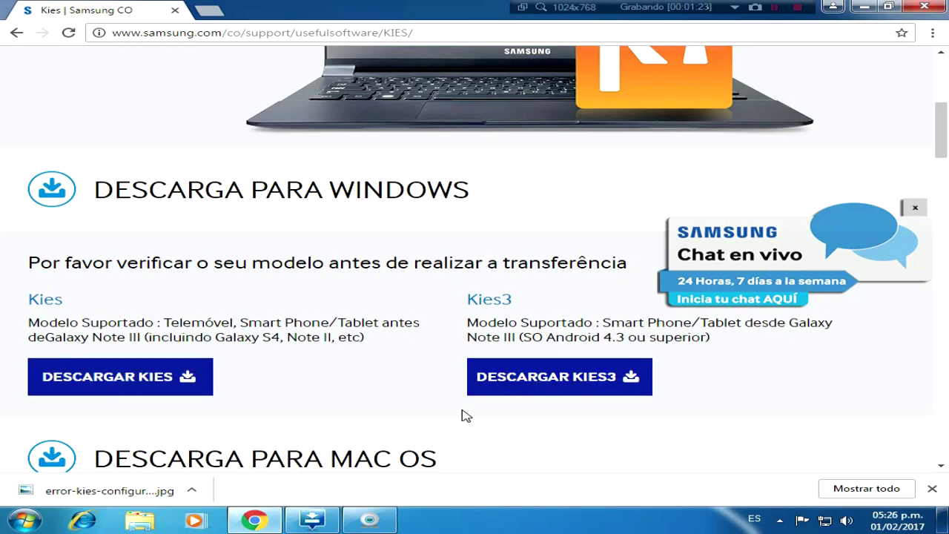
# Step: Examine the Mac OS download section of the Kies page and return to the page's start
pyautogui.scroll(-3, 465, 413)
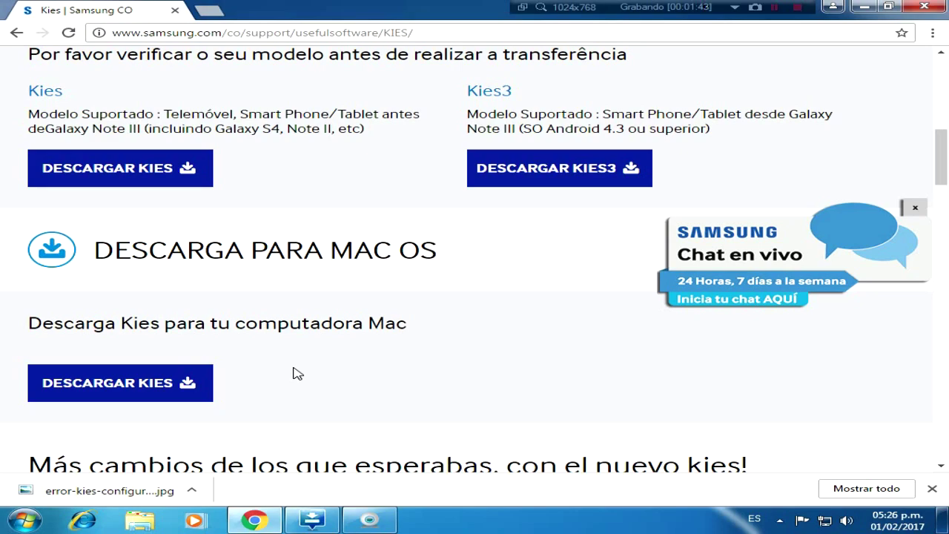
pyautogui.scroll(-3, 293, 373)
pyautogui.scroll(6, 293, 373)
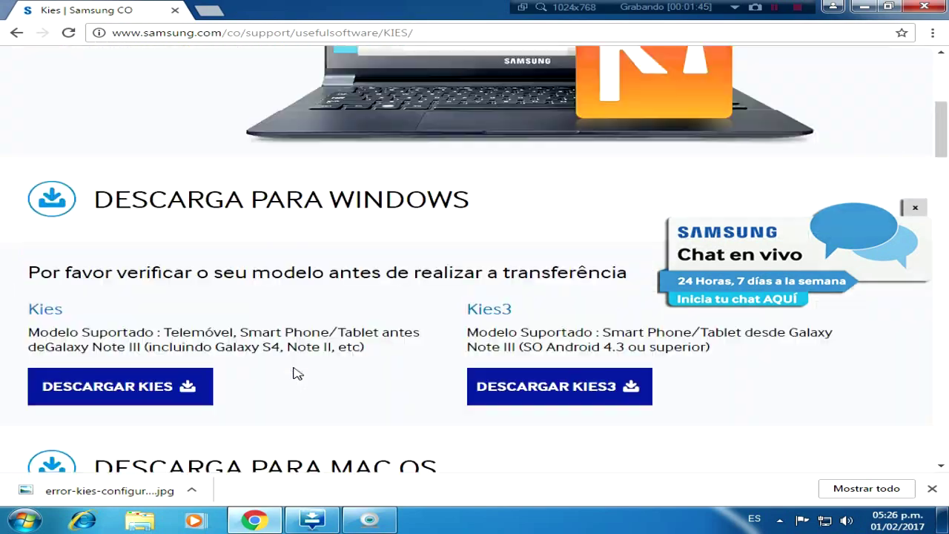
pyautogui.scroll(5, 293, 373)
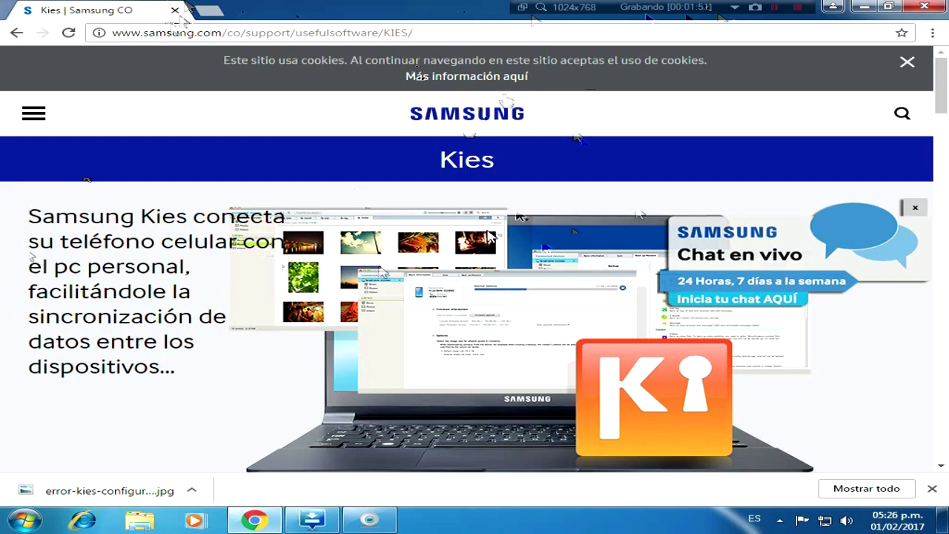
pyautogui.scroll(-3, 490, 236)
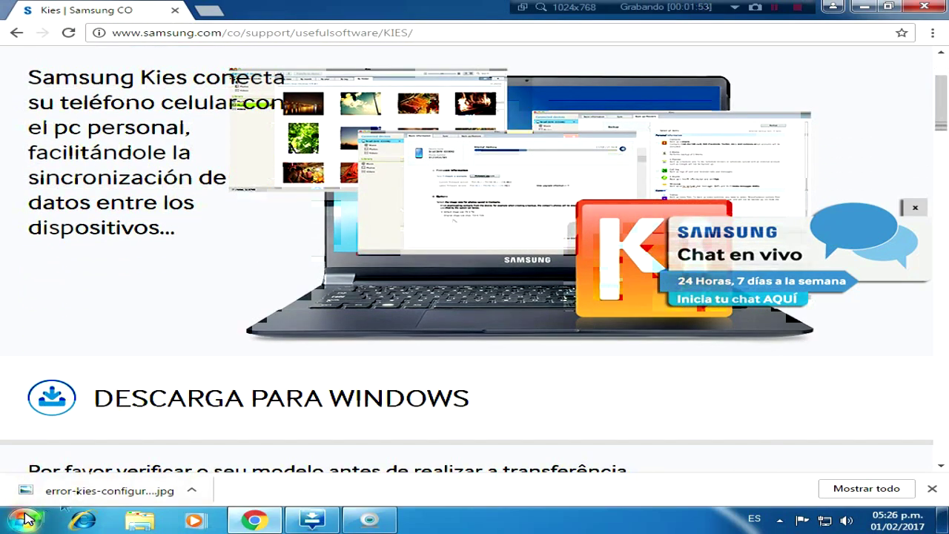
# Step: Show the downloaded JPG in its folder, view the error-kies-configuracion-paralelo image, and close the viewer
pyautogui.click(192, 490)
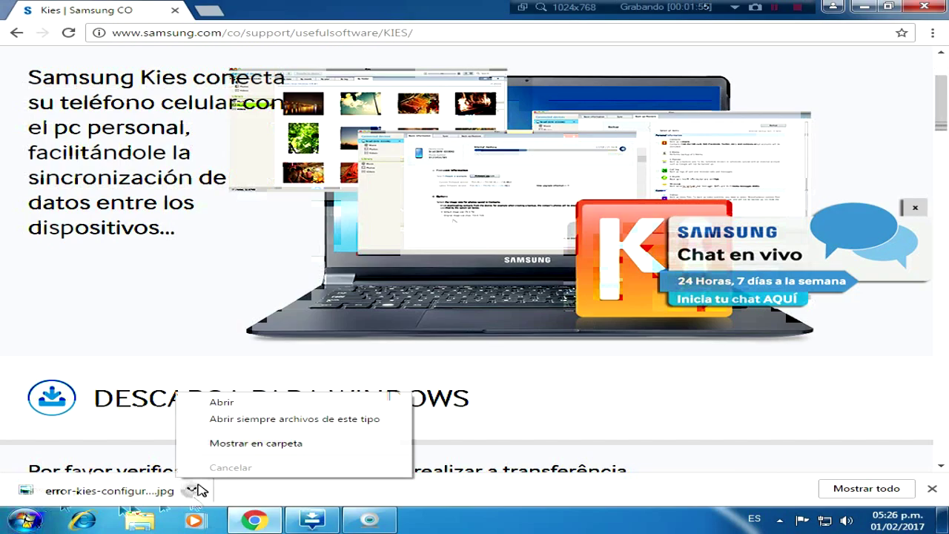
pyautogui.click(228, 447)
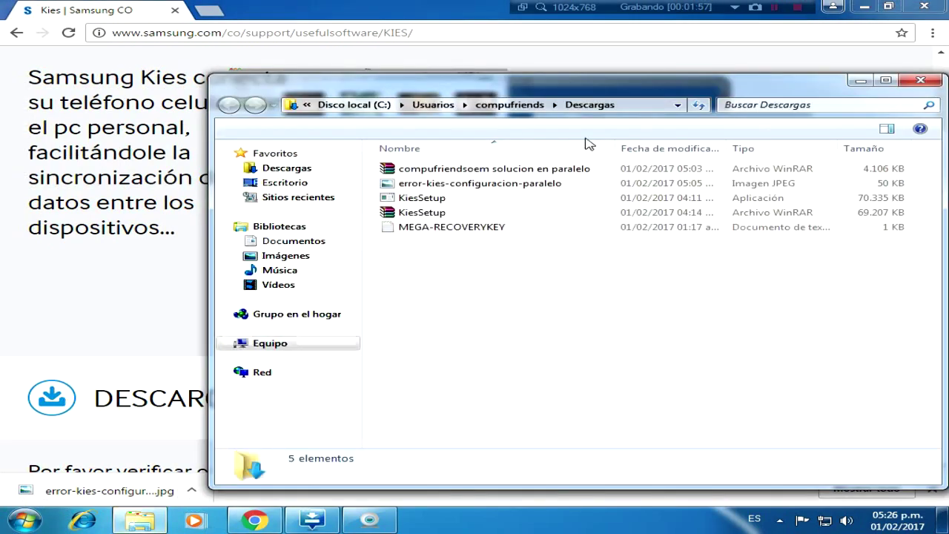
pyautogui.moveTo(586, 90); pyautogui.dragTo(417, 93)
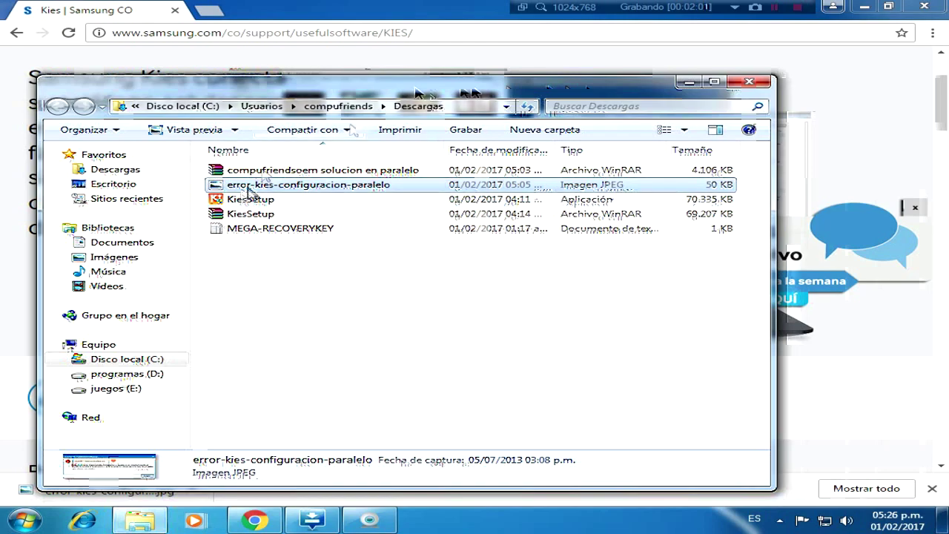
pyautogui.doubleClick(301, 187)
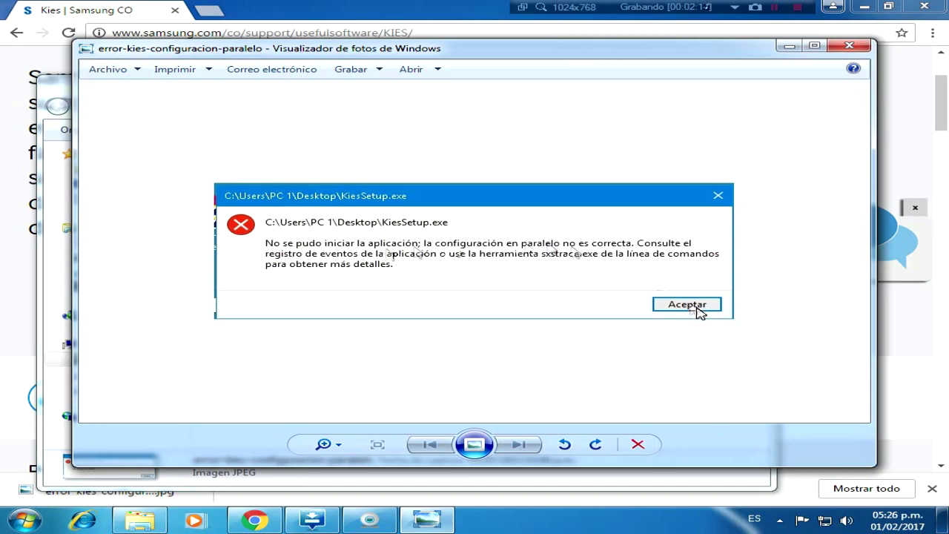
pyautogui.click(850, 48)
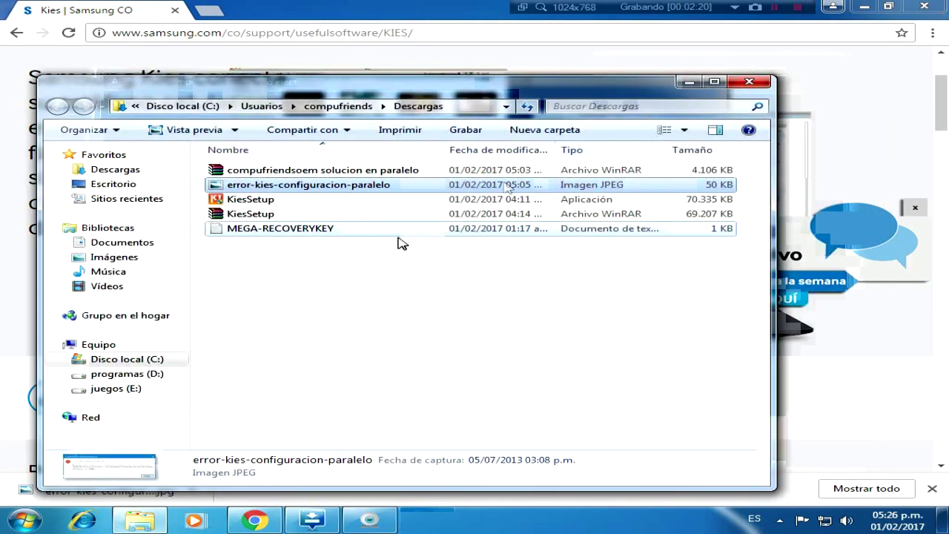
# Step: Extract the "compufriendsoem solucion en paralelo" archive into Descargas and check the contents of the extracted compufriendsoem folder
pyautogui.click(238, 172)
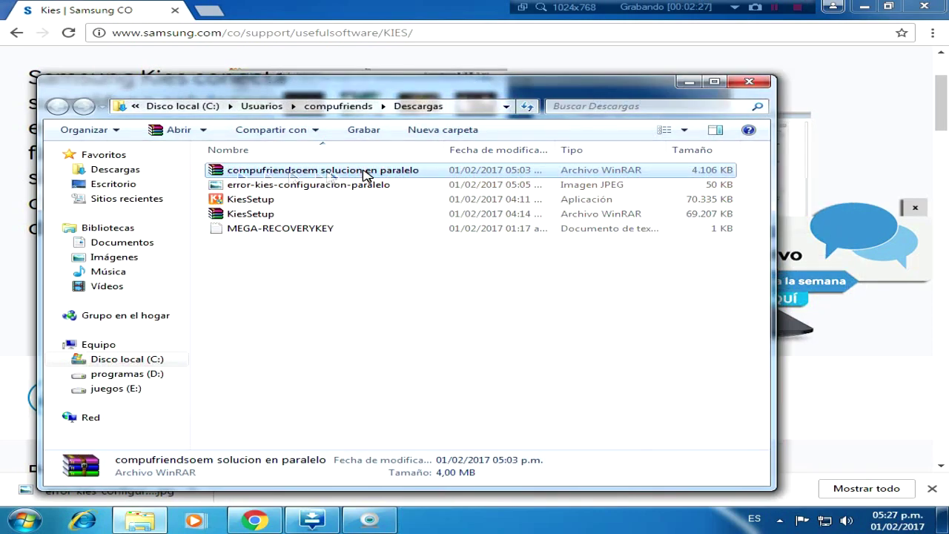
pyautogui.rightClick(363, 173)
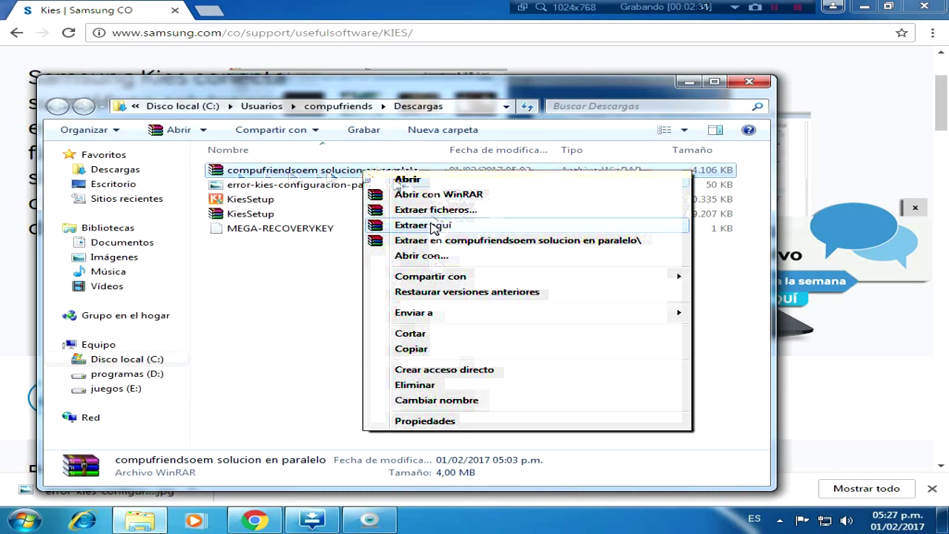
pyautogui.click(434, 227)
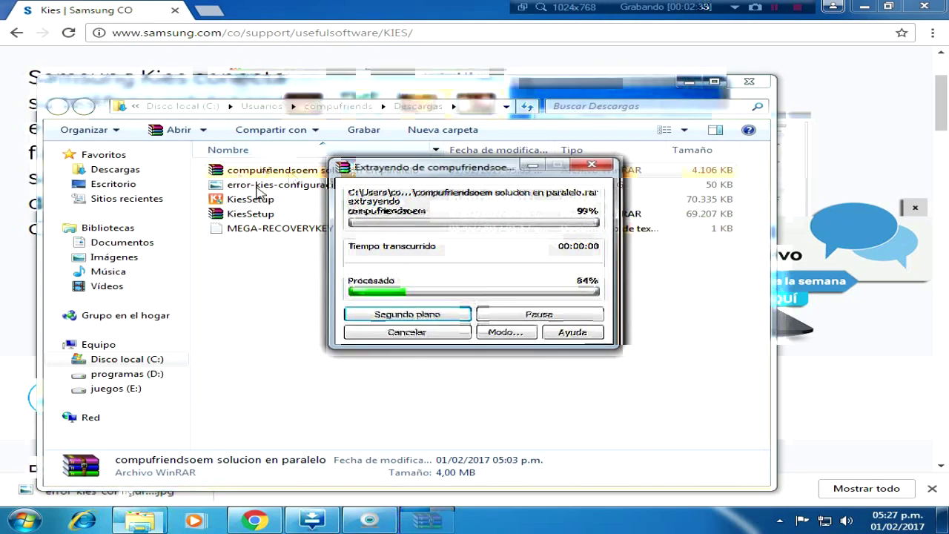
pyautogui.doubleClick(252, 177)
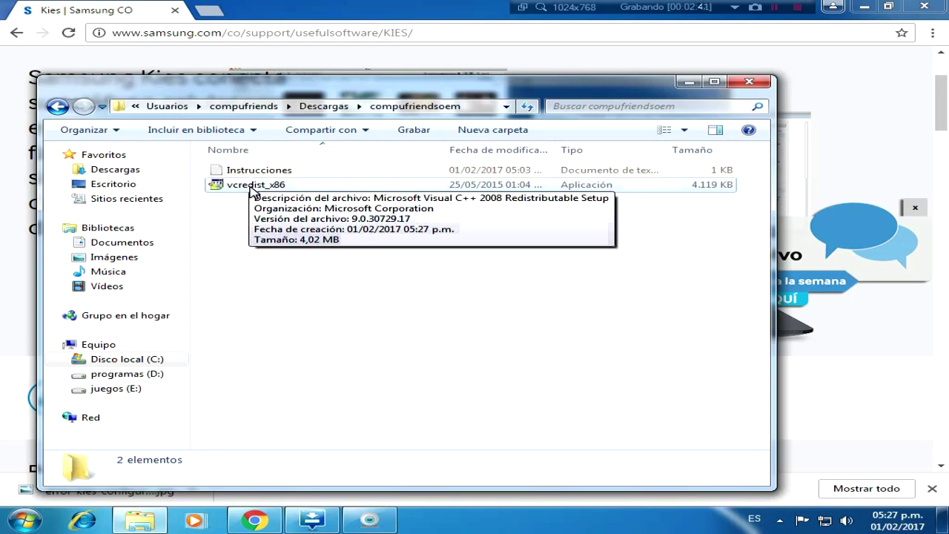
pyautogui.click(57, 107)
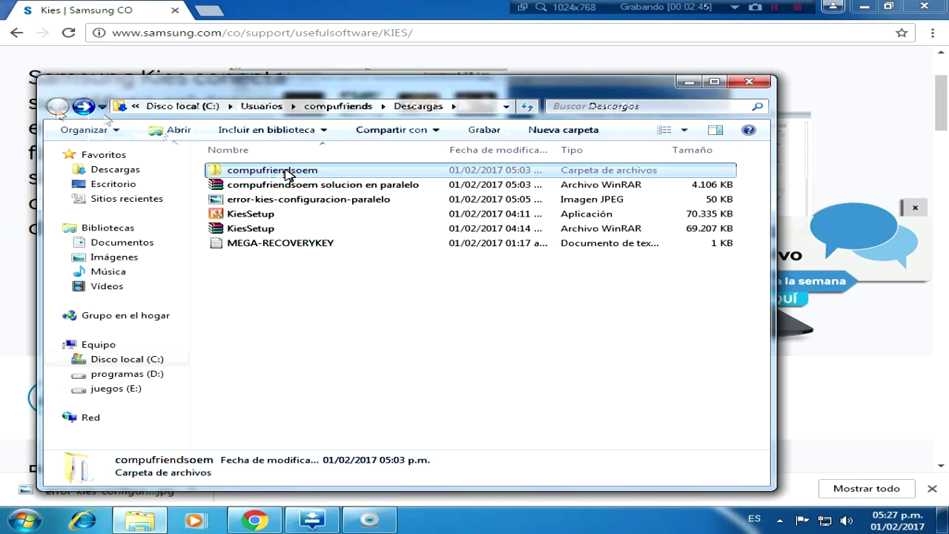
pyautogui.moveTo(275, 174); pyautogui.dragTo(375, 208)
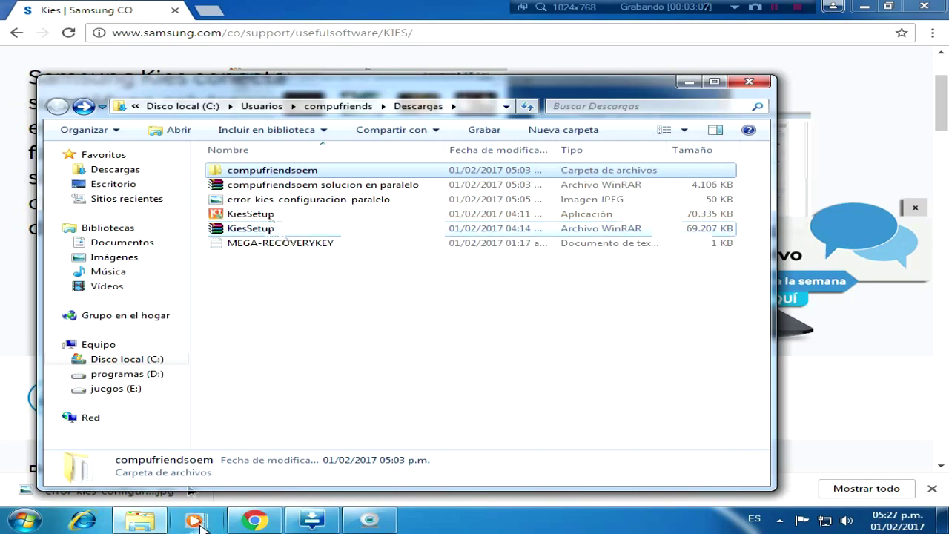
# Step: Bring up the running Odin3 v3.04 window and close it
pyautogui.moveTo(323, 523)
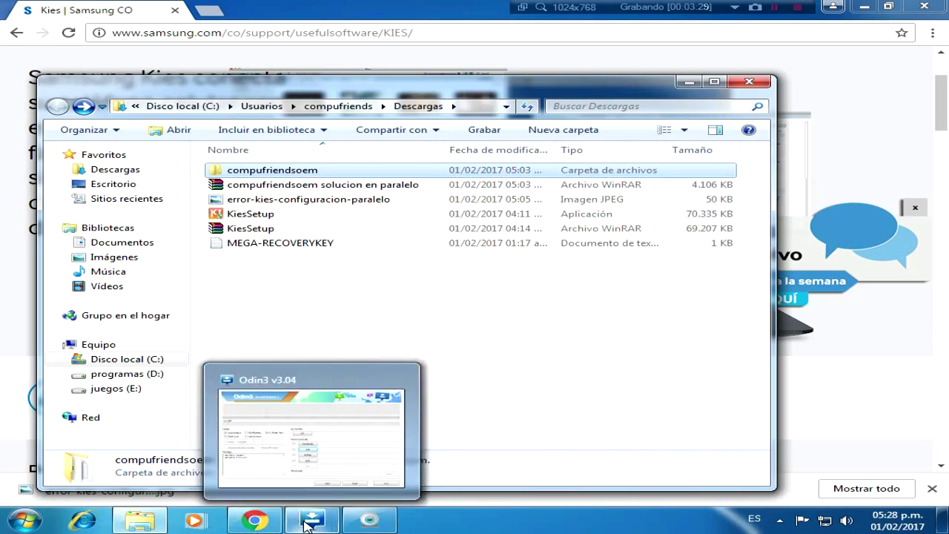
pyautogui.moveTo(315, 386)
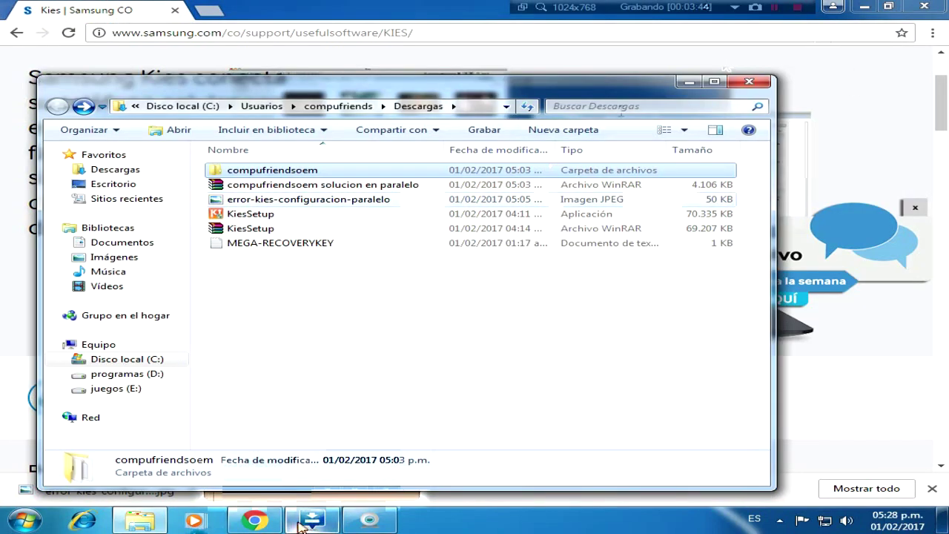
pyautogui.click(310, 521)
pyautogui.click(875, 16)
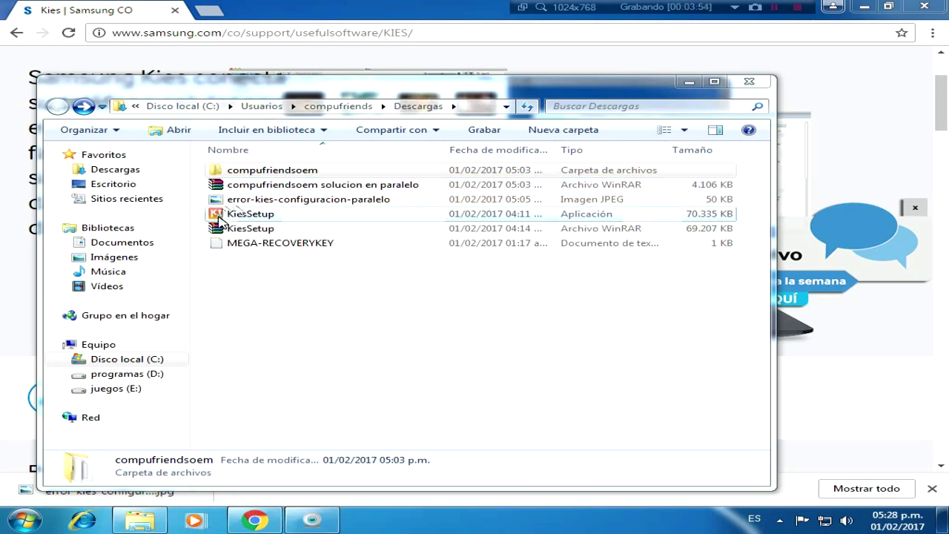
pyautogui.click(143, 378)
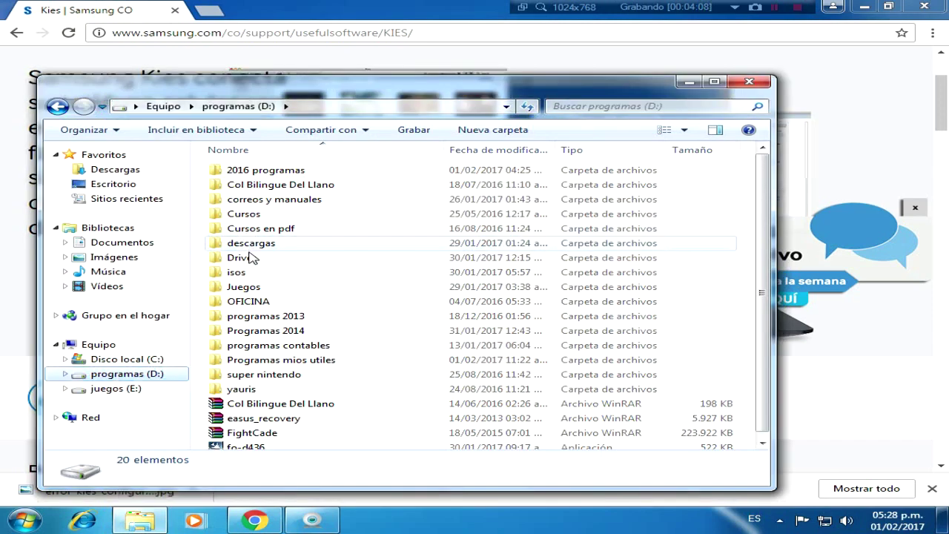
pyautogui.click(58, 106)
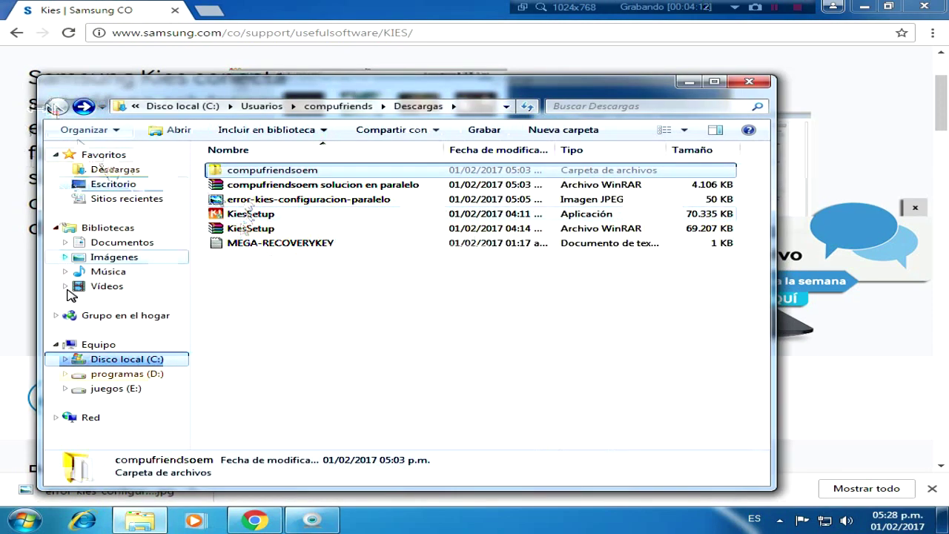
pyautogui.click(108, 374)
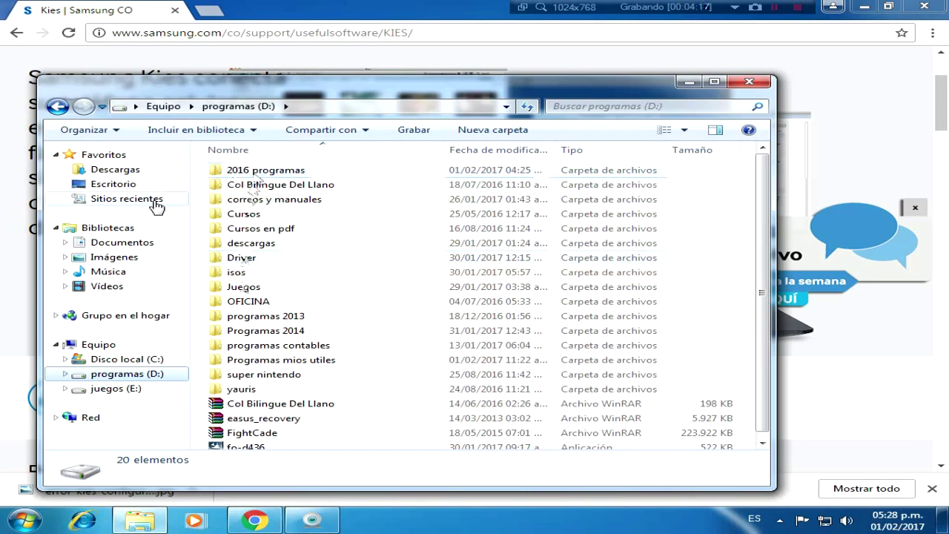
pyautogui.click(57, 106)
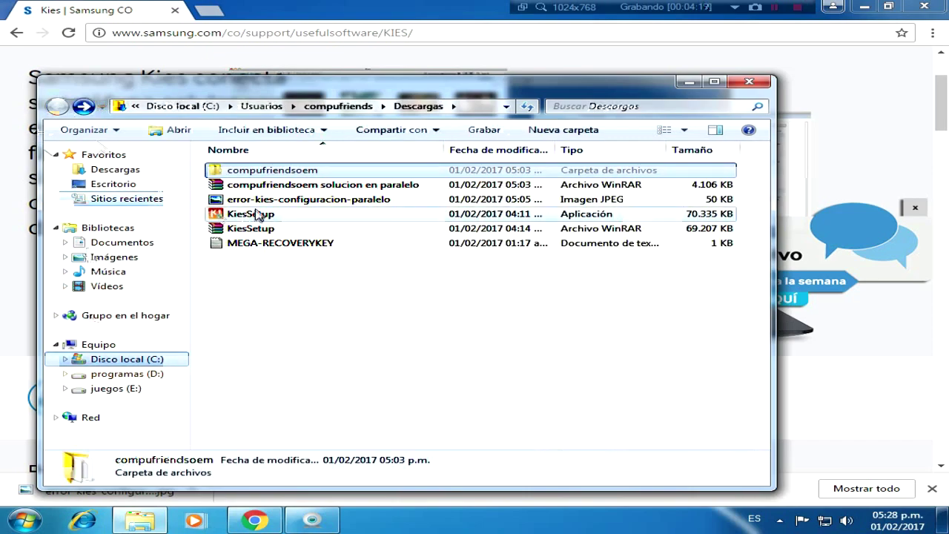
# Step: On drive juegos (E:), open the "galaxy tab 3 lite sm t110" folder inside celulares, ROMS, samsung
pyautogui.click(103, 389)
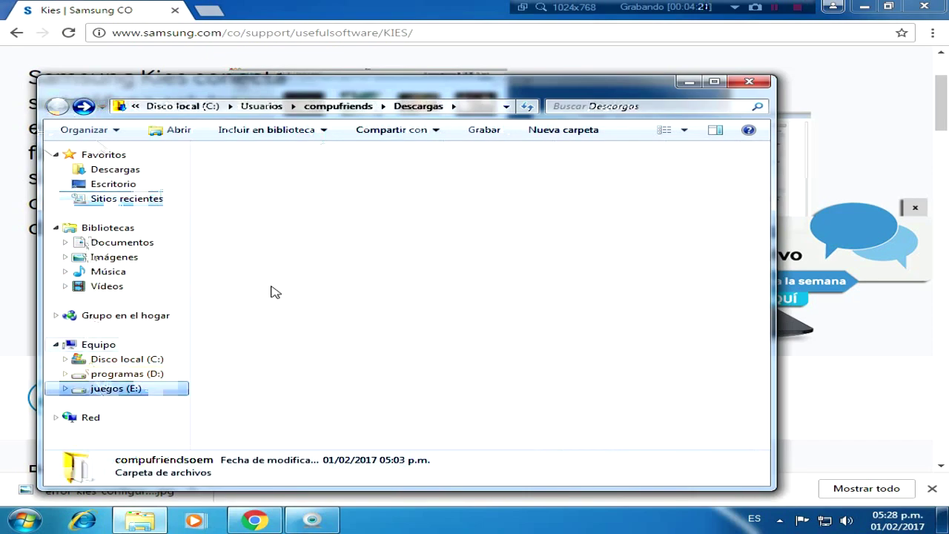
pyautogui.doubleClick(229, 171)
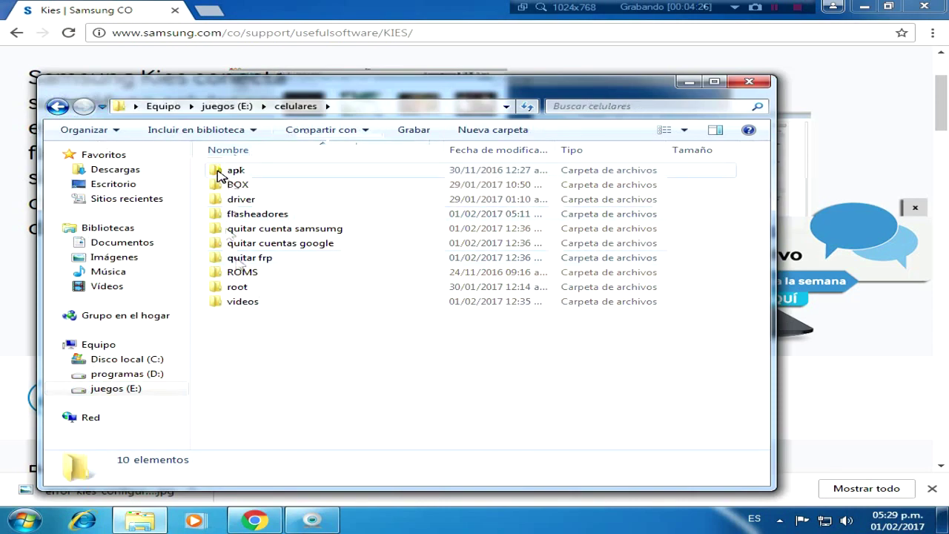
pyautogui.doubleClick(243, 273)
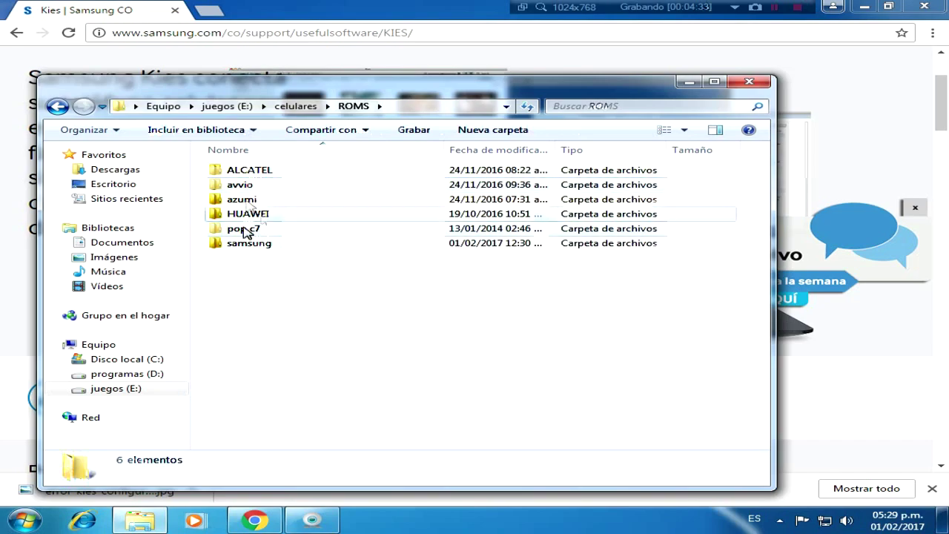
pyautogui.doubleClick(245, 245)
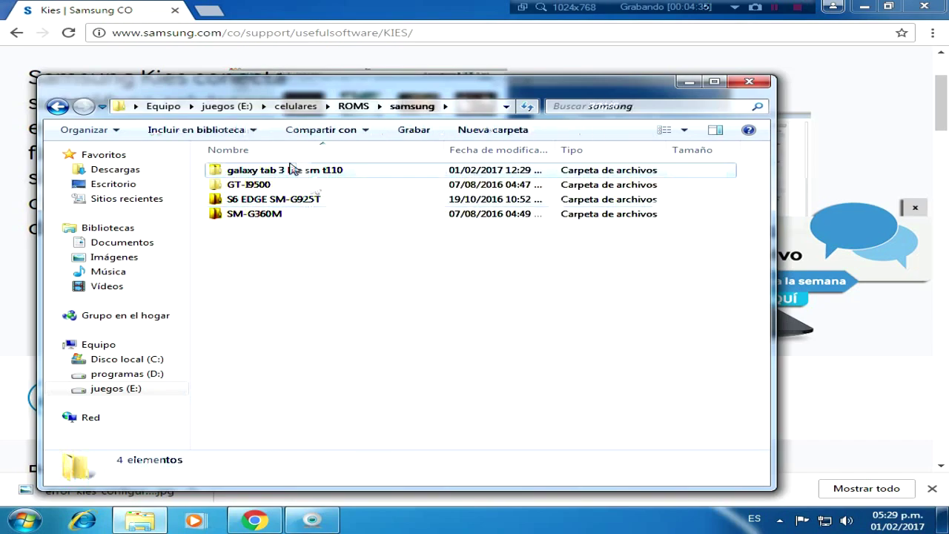
pyautogui.click(330, 175)
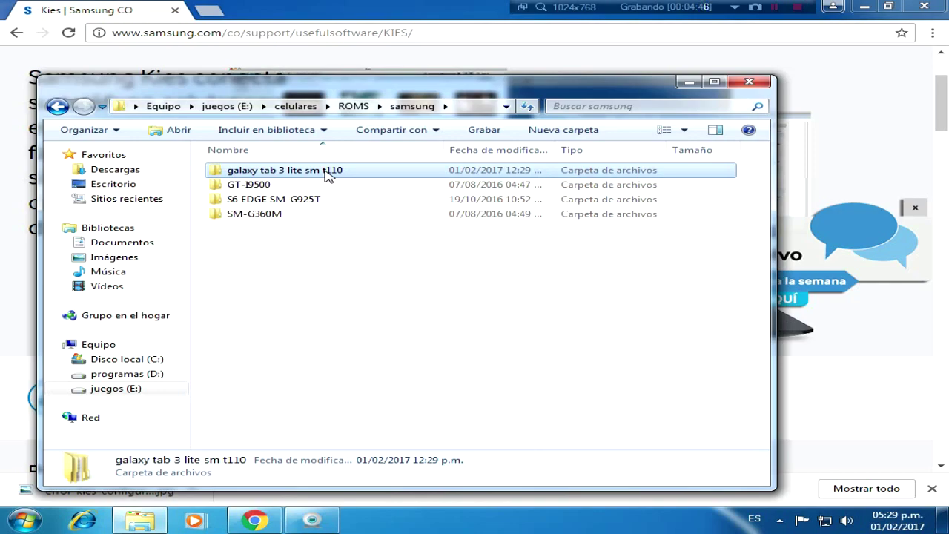
pyautogui.doubleClick(271, 175)
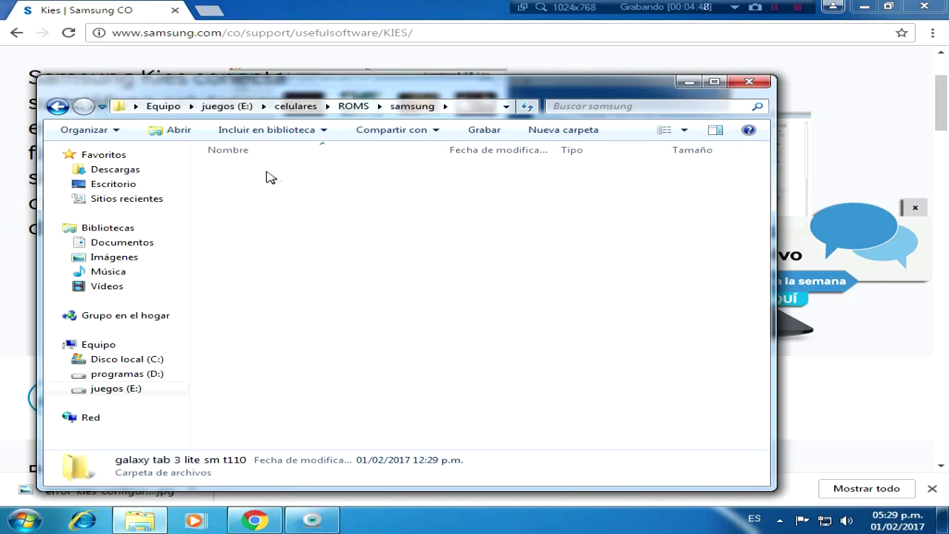
# Step: Extract the T110XXUANH6_T110UVSANH1_COO firmware archive into its current folder
pyautogui.click(270, 176)
pyautogui.rightClick(268, 175)
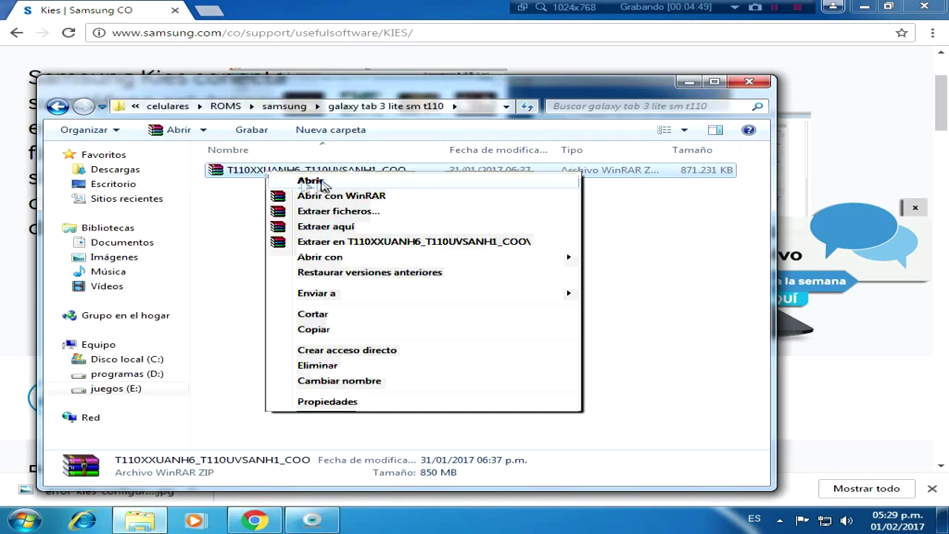
pyautogui.click(319, 227)
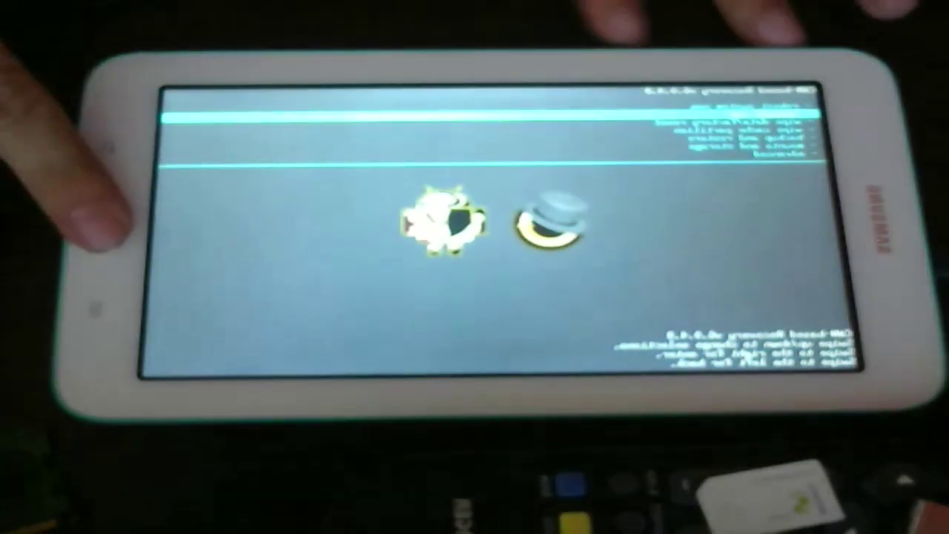
pyautogui.press('Return')
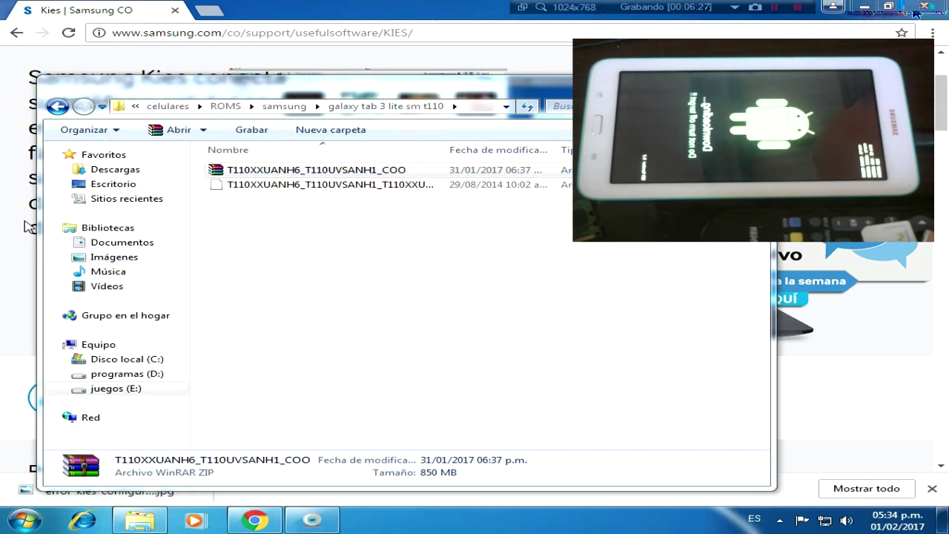
# Step: Close the browser and the firmware folder window, and launch Odin3 v3.04 from the Odin3_2014 folder on the desktop
pyautogui.click(940, 7)
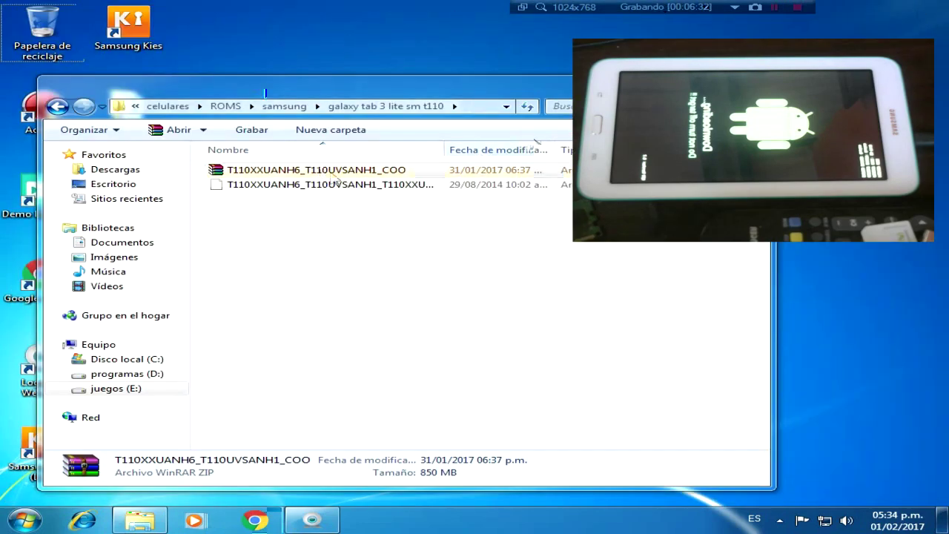
pyautogui.hotkey('alt', 'F4')
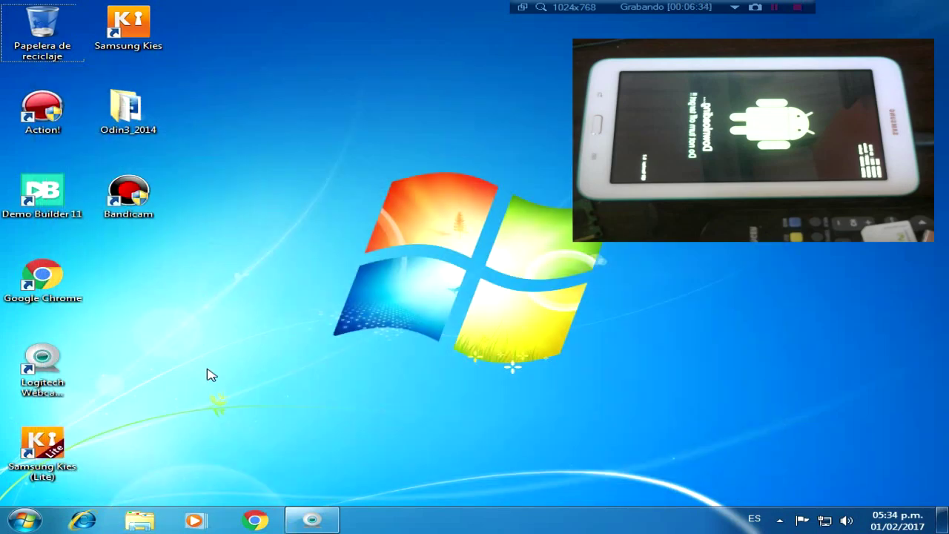
pyautogui.doubleClick(116, 111)
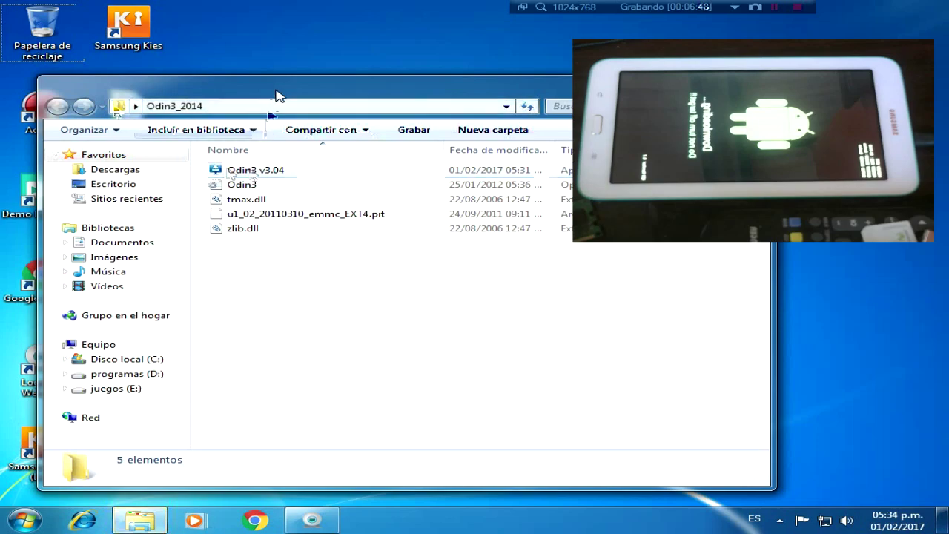
pyautogui.moveTo(281, 89); pyautogui.dragTo(414, 73)
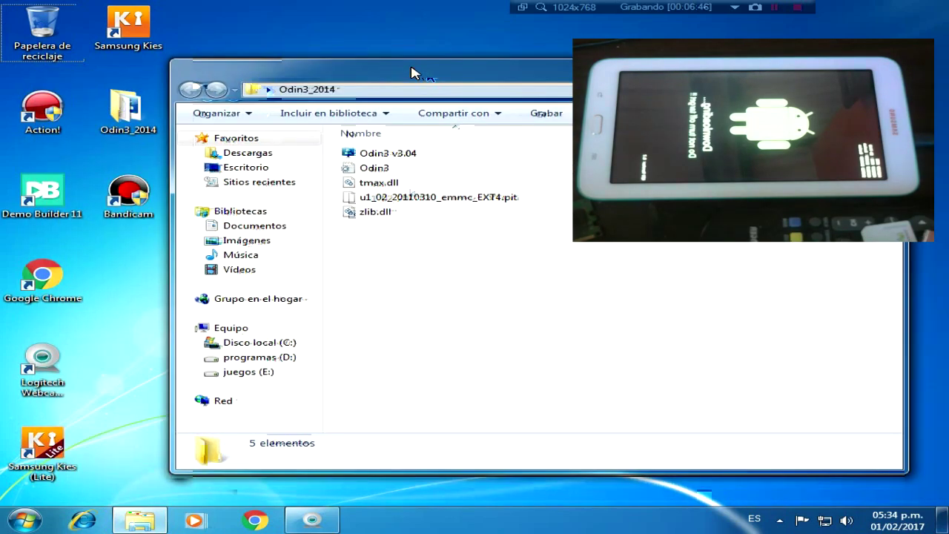
pyautogui.doubleClick(360, 156)
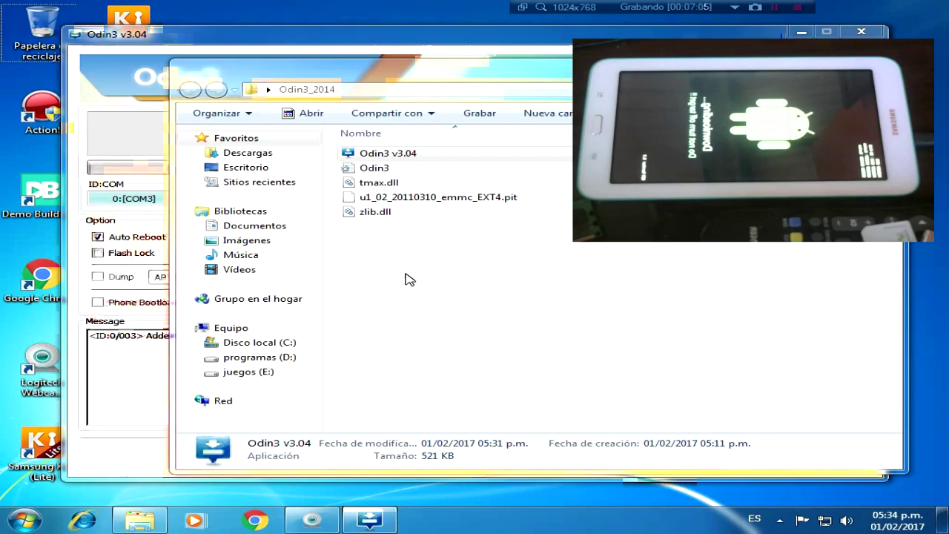
pyautogui.click(320, 43)
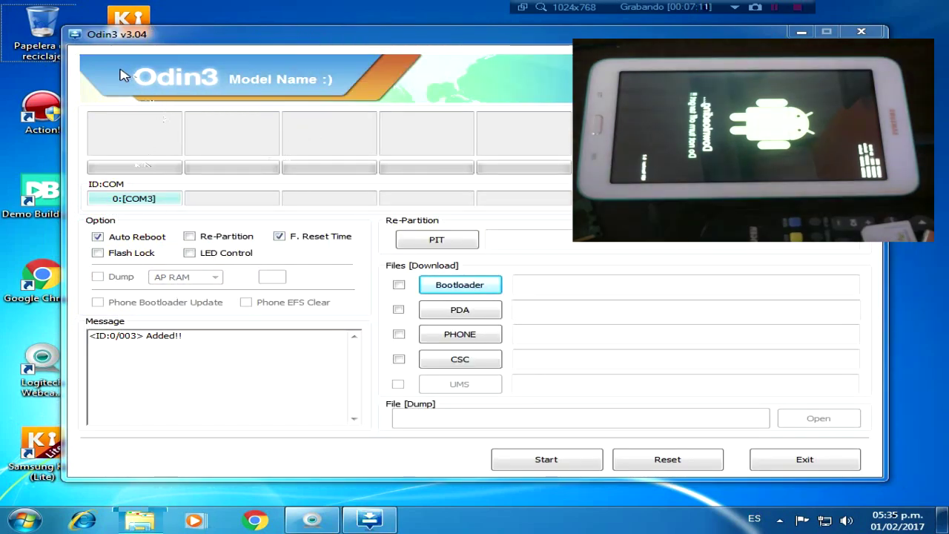
pyautogui.moveTo(223, 42)
pyautogui.mouseDown()
pyautogui.moveTo(252, 50)
pyautogui.moveTo(237, 42)
pyautogui.mouseUp()
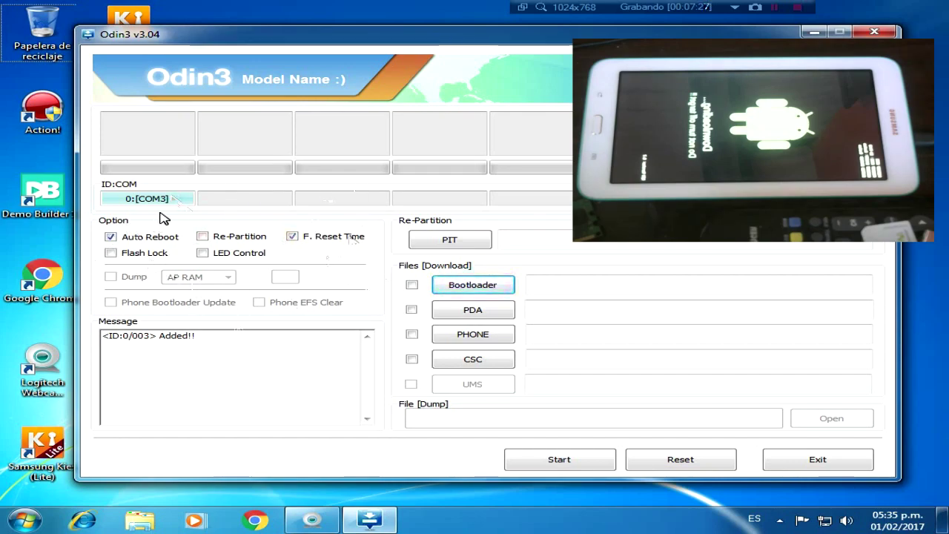
# Step: Load T110XXUANH6_T110UVSANH1_T110XXUANH6_HOME.tar.md5 as the PDA file from juegos (E:), celulares, ROMS, samsung, "galaxy tab 3 lite sm t110"
pyautogui.click(463, 316)
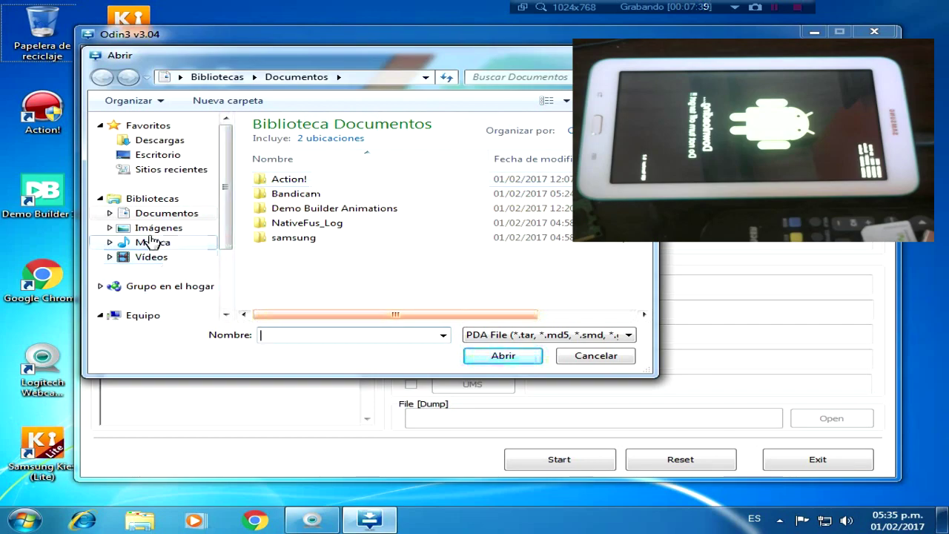
pyautogui.scroll(-2, 164, 245)
pyautogui.click(178, 266)
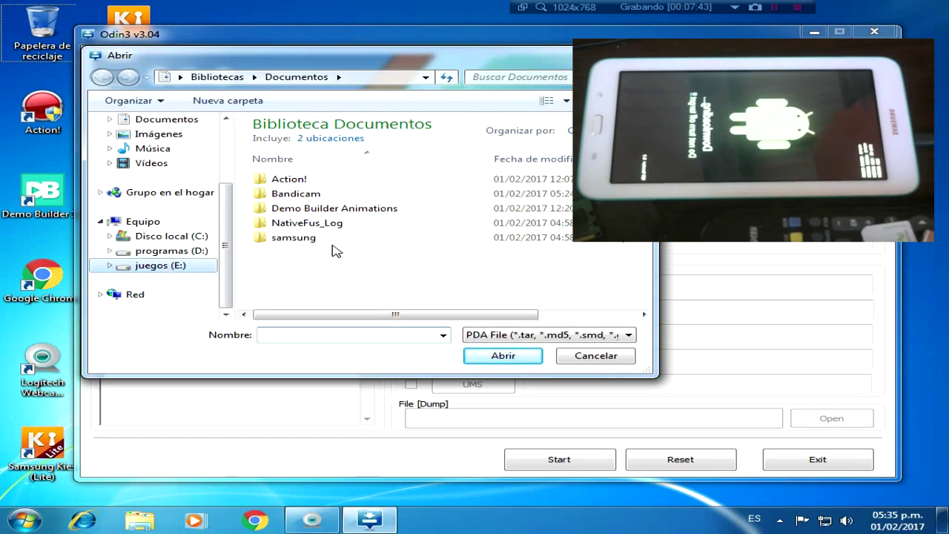
pyautogui.doubleClick(284, 144)
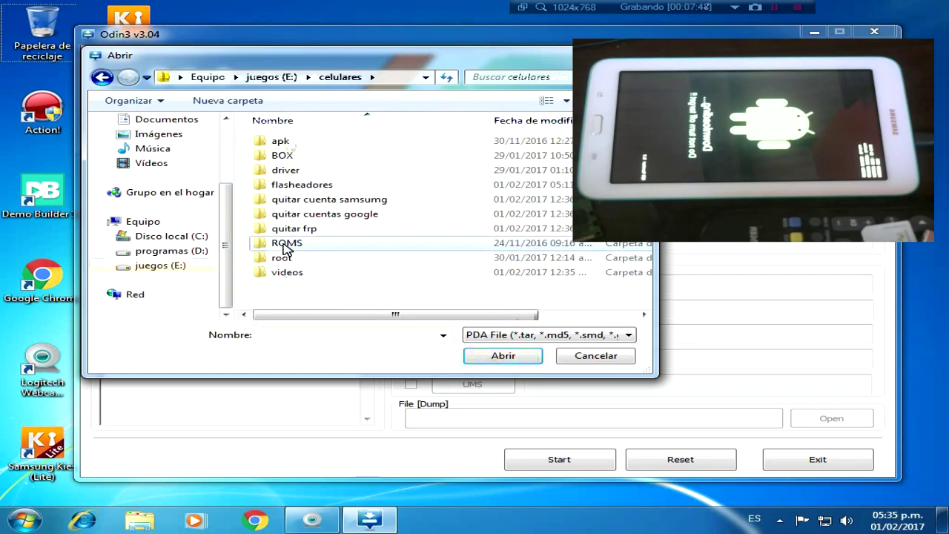
pyautogui.doubleClick(286, 247)
pyautogui.doubleClick(287, 215)
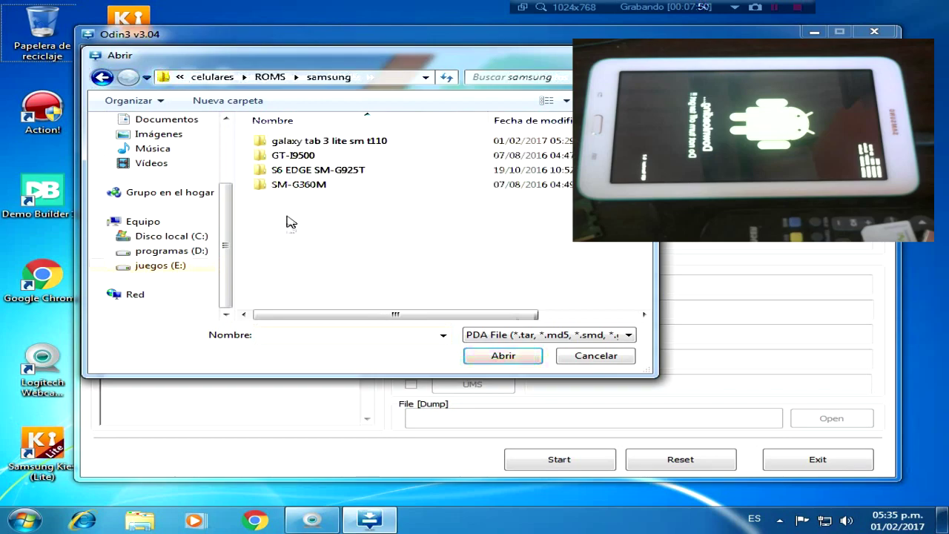
pyautogui.doubleClick(291, 142)
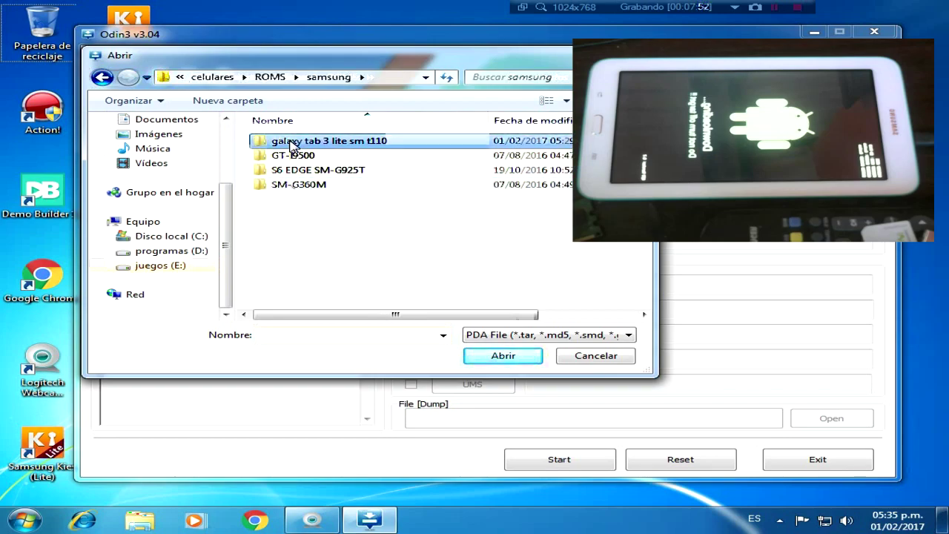
pyautogui.click(292, 142)
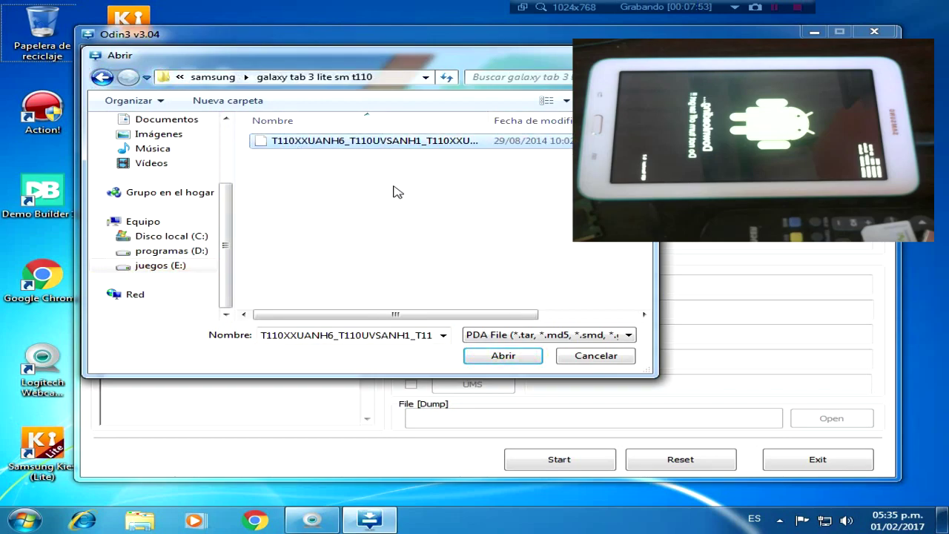
pyautogui.click(490, 358)
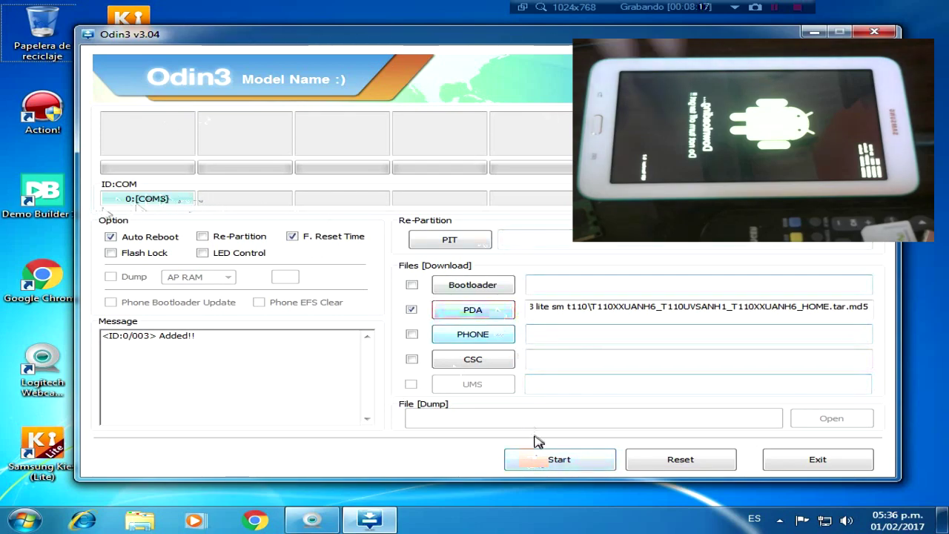
# Step: Start flashing the loaded PDA firmware to the connected tablet and wait for the process to finish
pyautogui.click(559, 459)
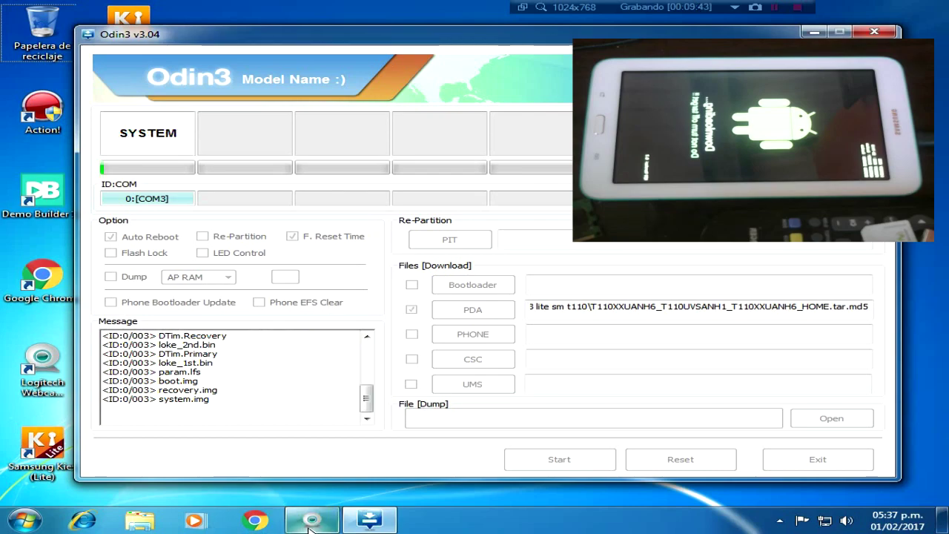
pyautogui.moveTo(310, 528)
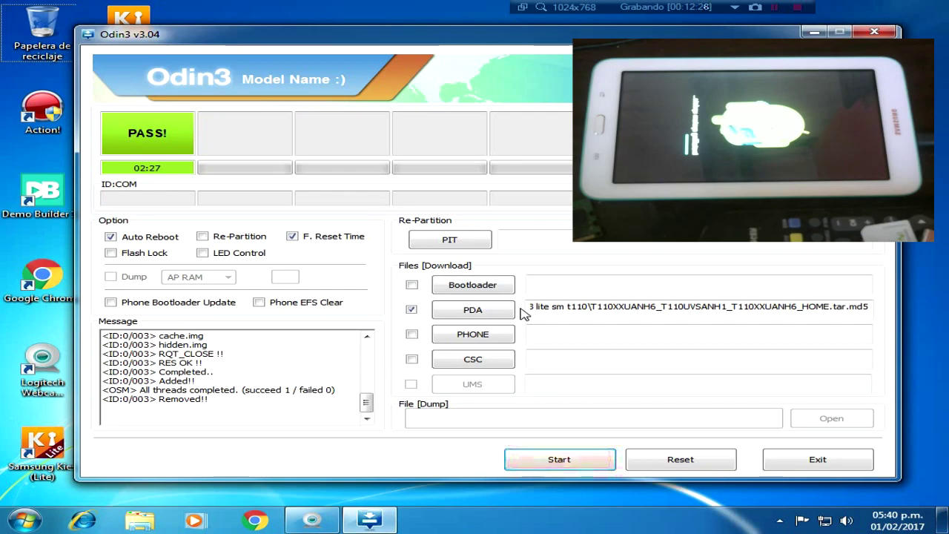
pyautogui.click(523, 313)
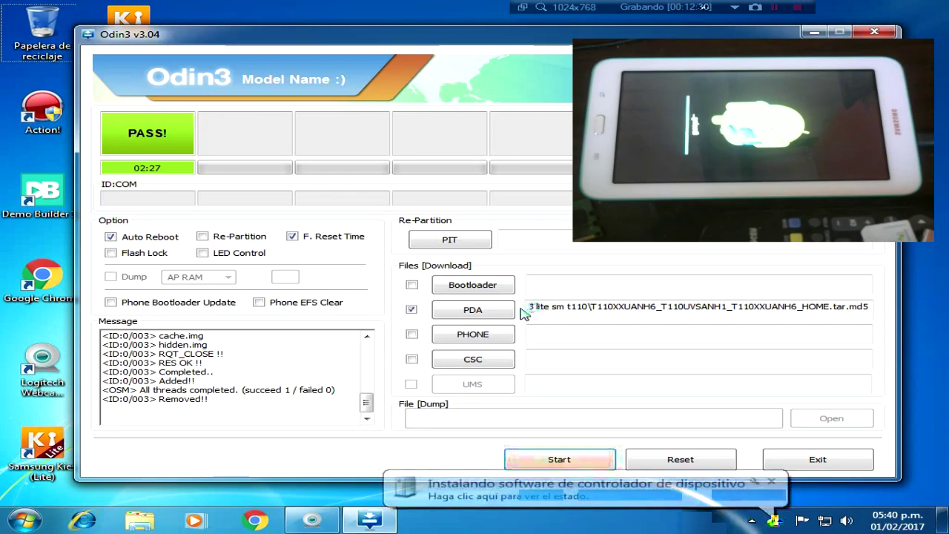